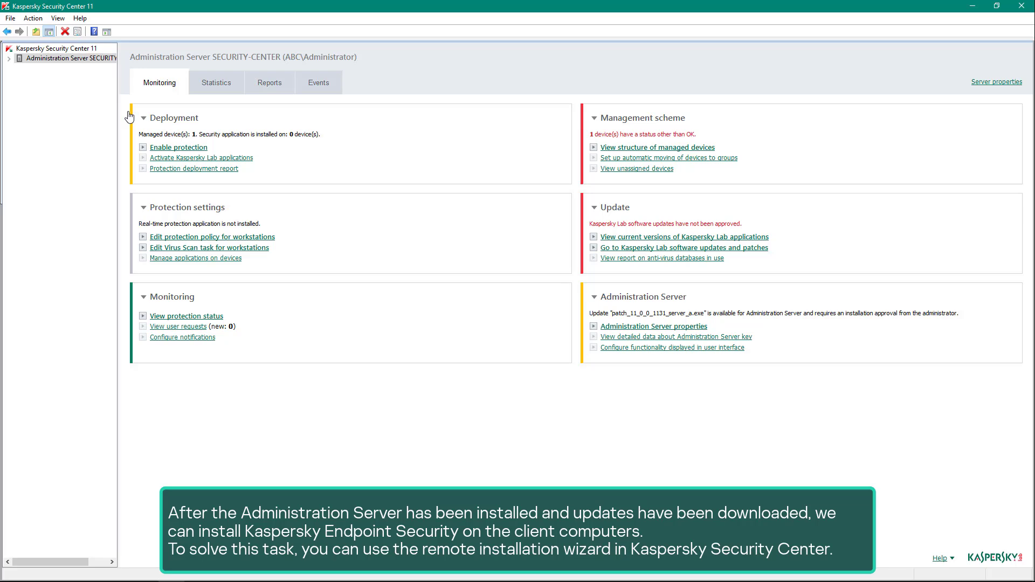
- Expand Administration Server > Advanced > Remote installation and show the Installation packages list
left_click(9, 59)
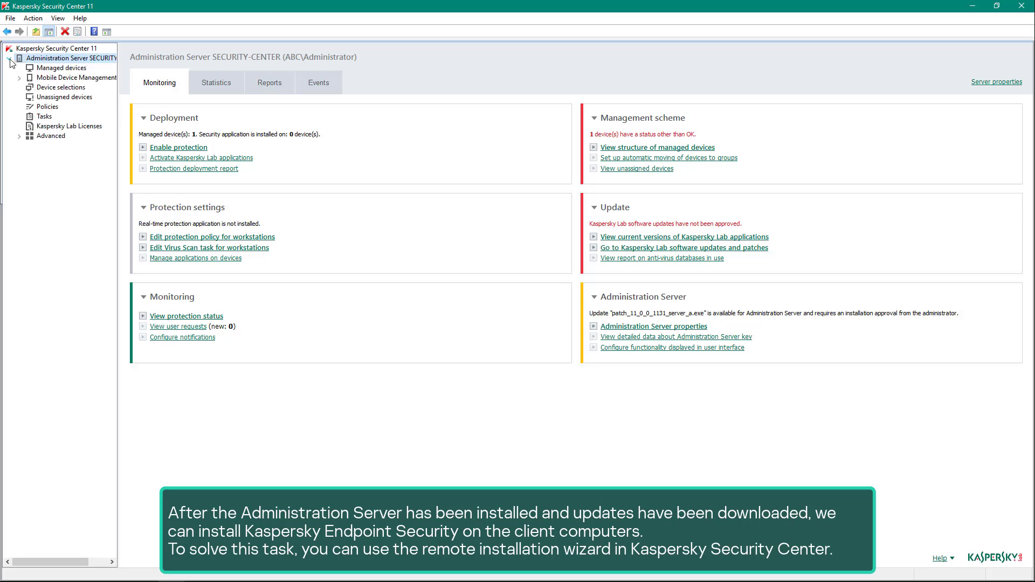
left_click(20, 136)
left_click(30, 166)
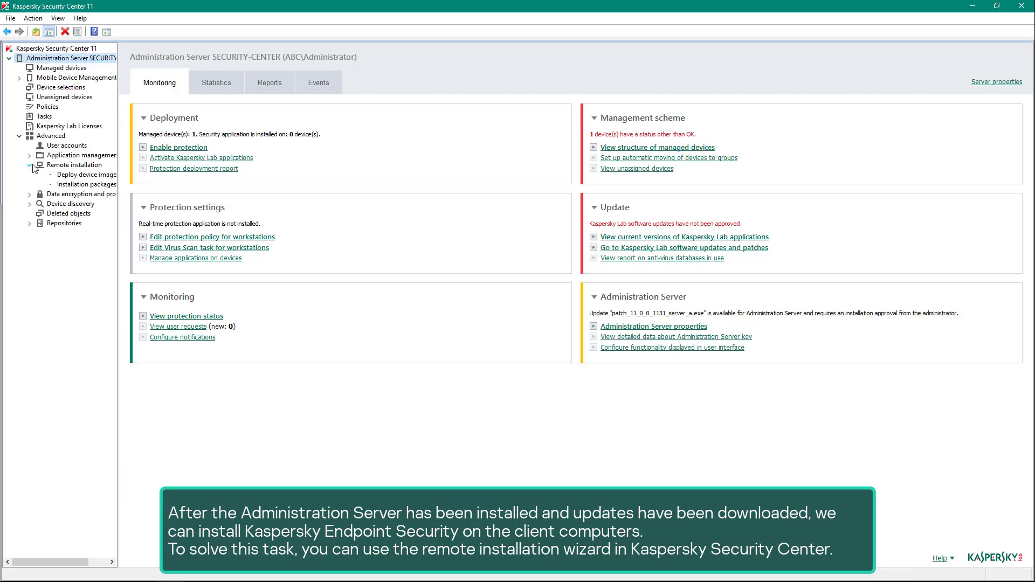
left_click(68, 185)
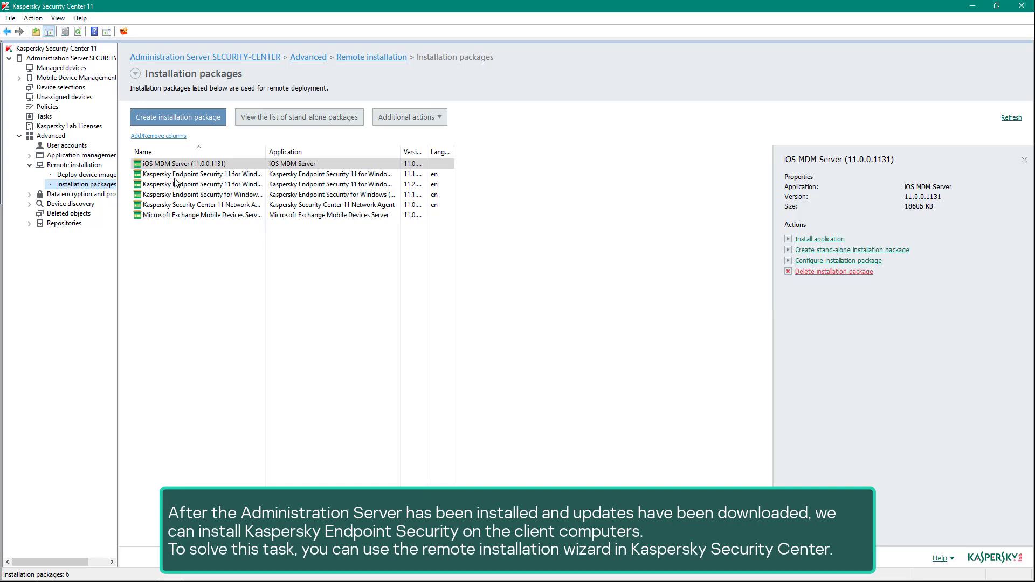
- Start installing the Kaspersky Endpoint Security 11 for Windows (Lite encryption) 11.2 package
left_click(202, 185)
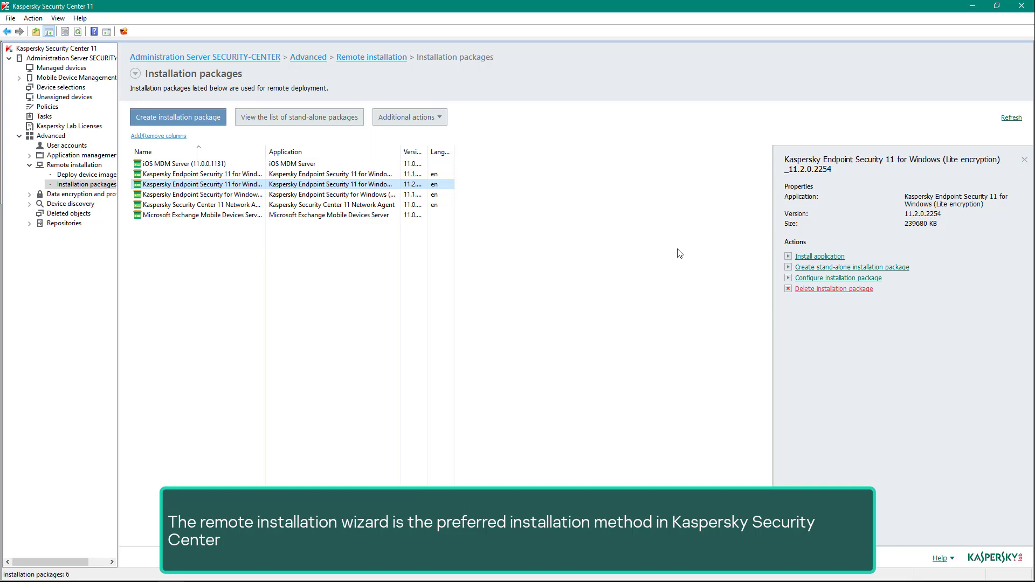
left_click(801, 259)
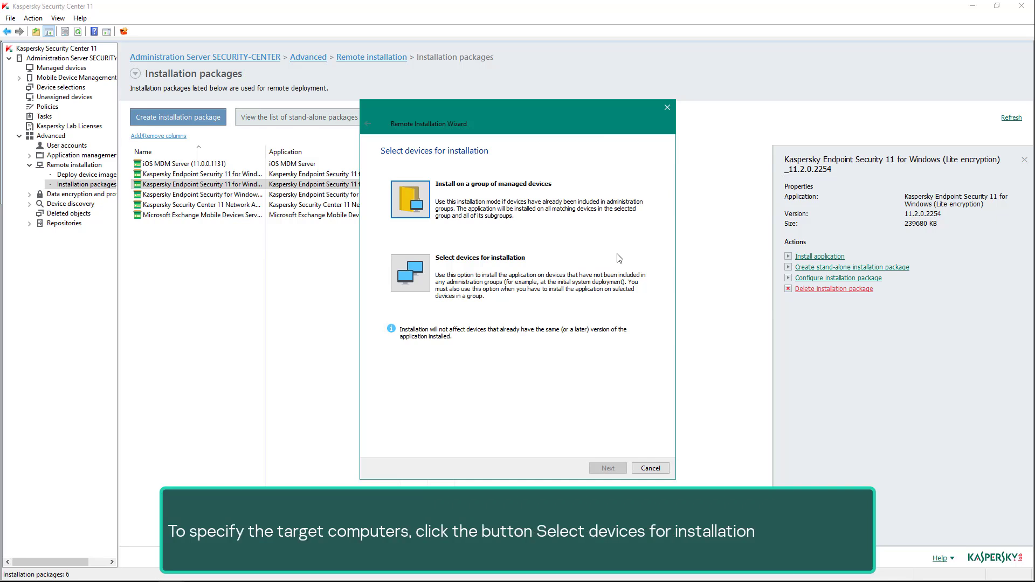
- Target SECURITY-CENTER and the first unassigned ABC group computer for installation
left_click(423, 270)
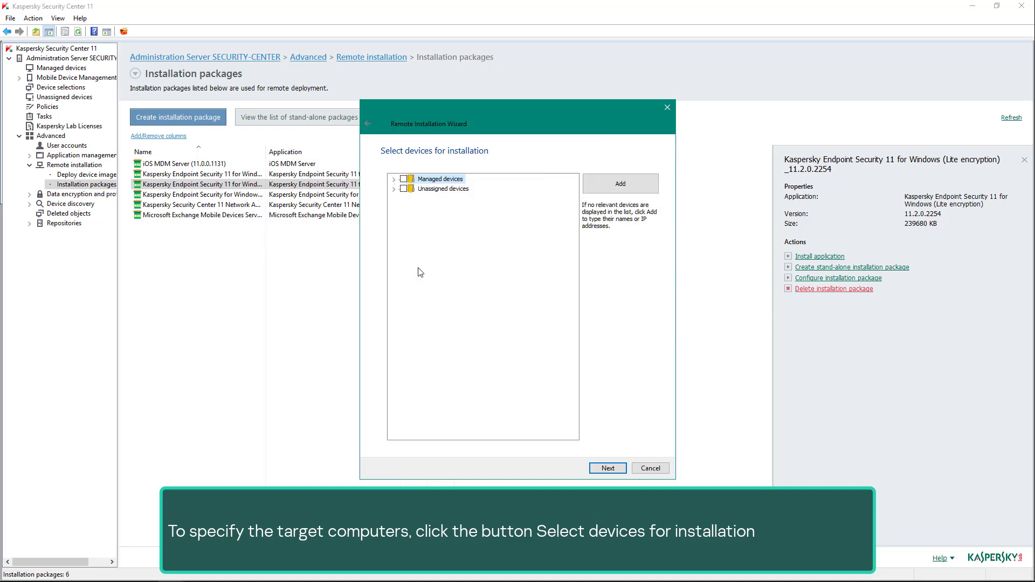
left_click(394, 179)
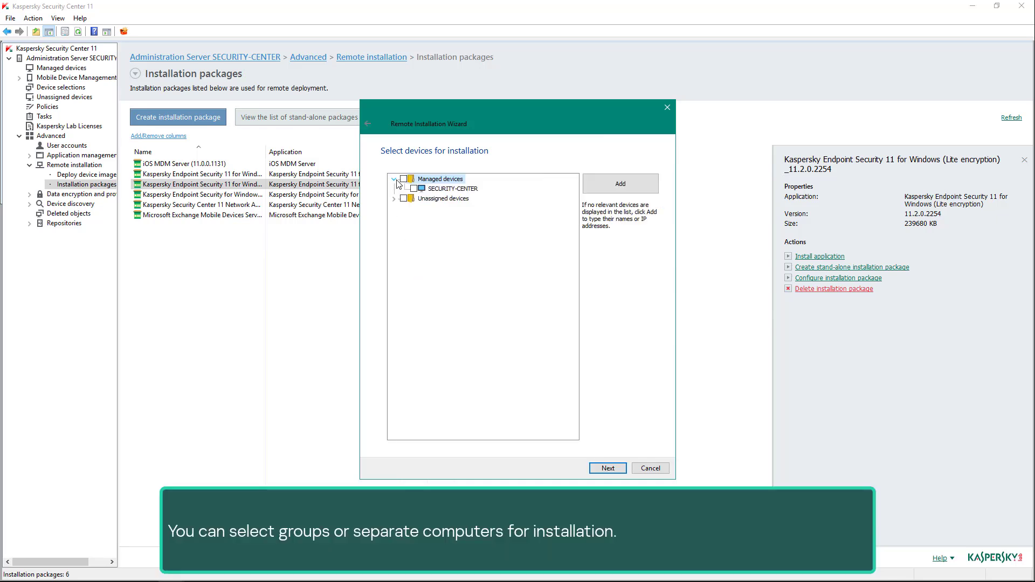
left_click(413, 189)
left_click(394, 199)
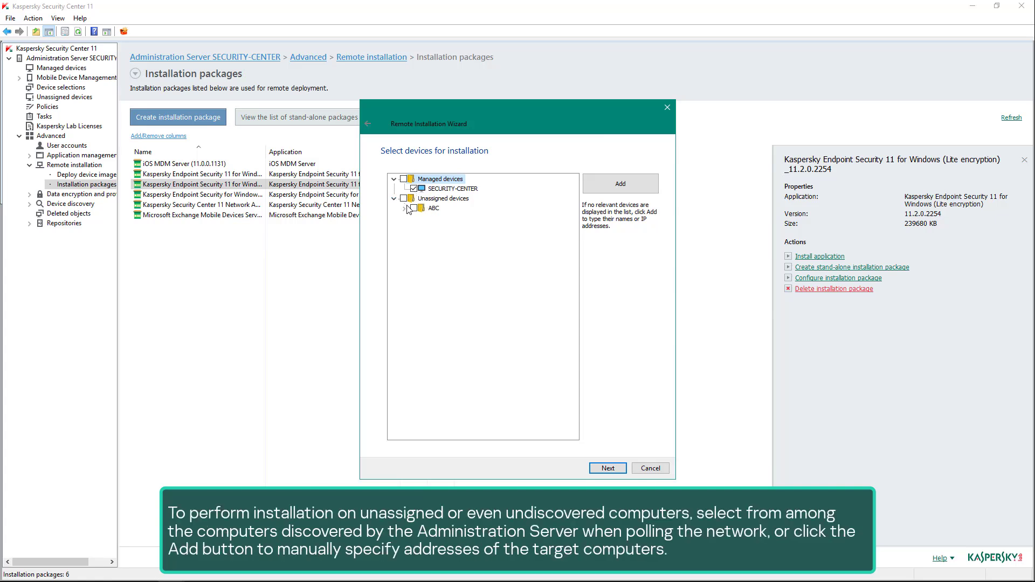
left_click(404, 208)
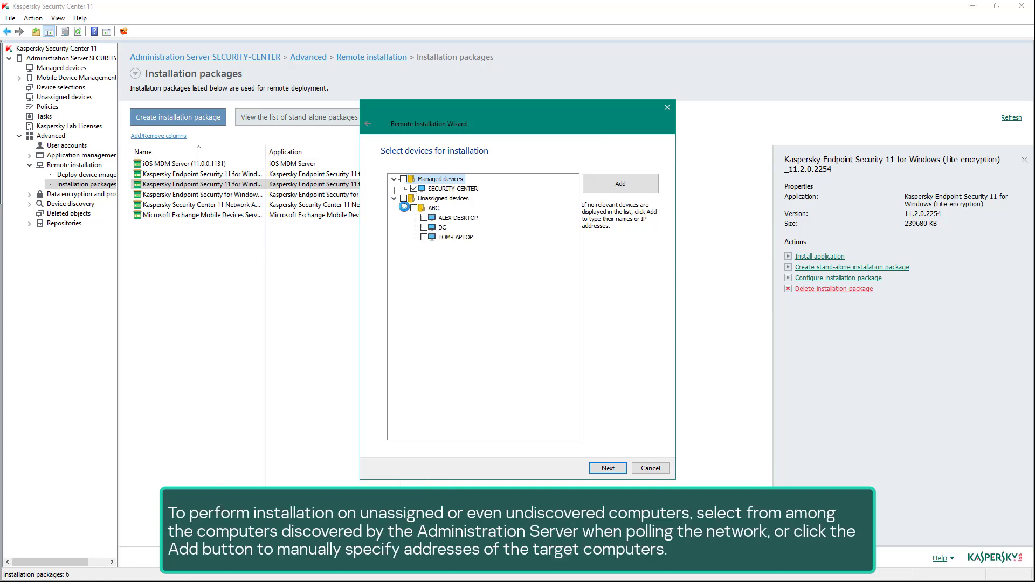
left_click(424, 218)
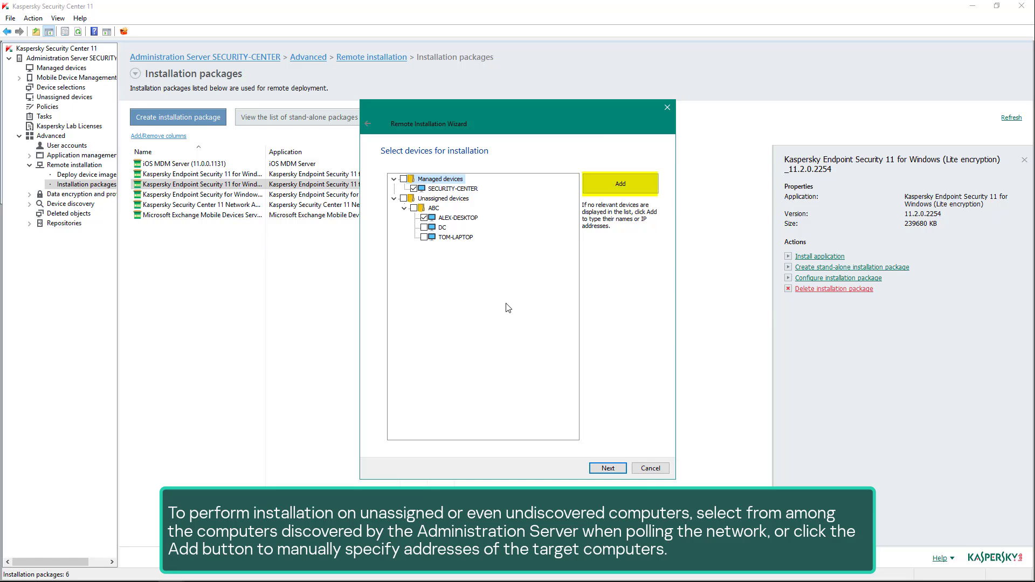
left_click(608, 468)
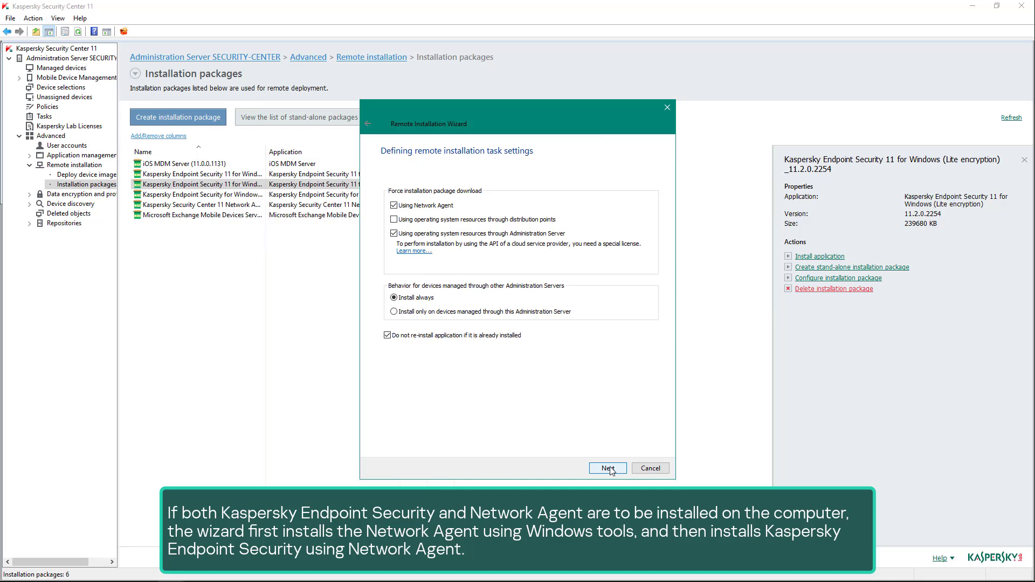
- Keep the Network Agent and Administration Server download options and continue to key selection
left_click(608, 468)
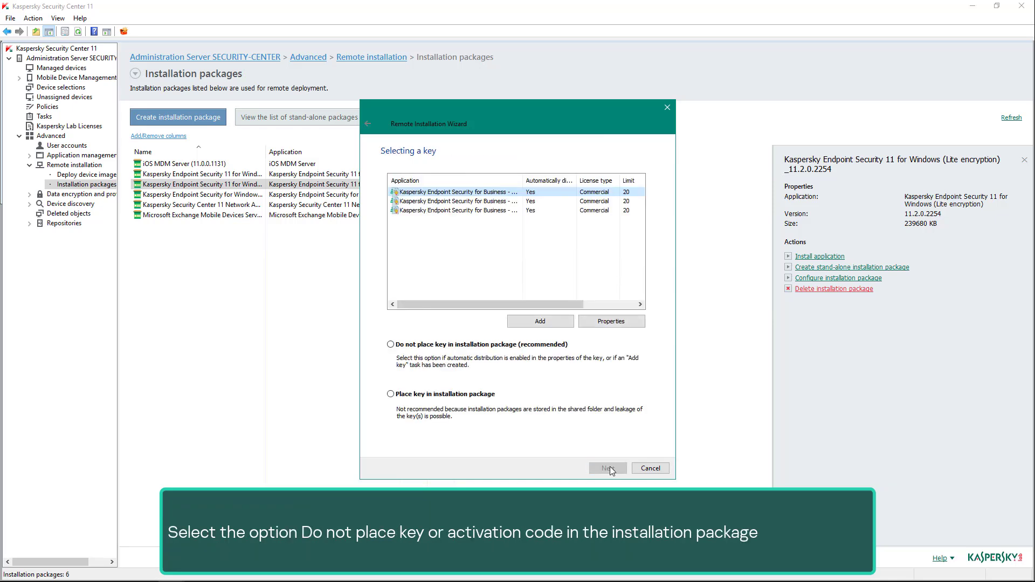
- Choose Do not place key in installation package (recommended) and continue
left_click(500, 347)
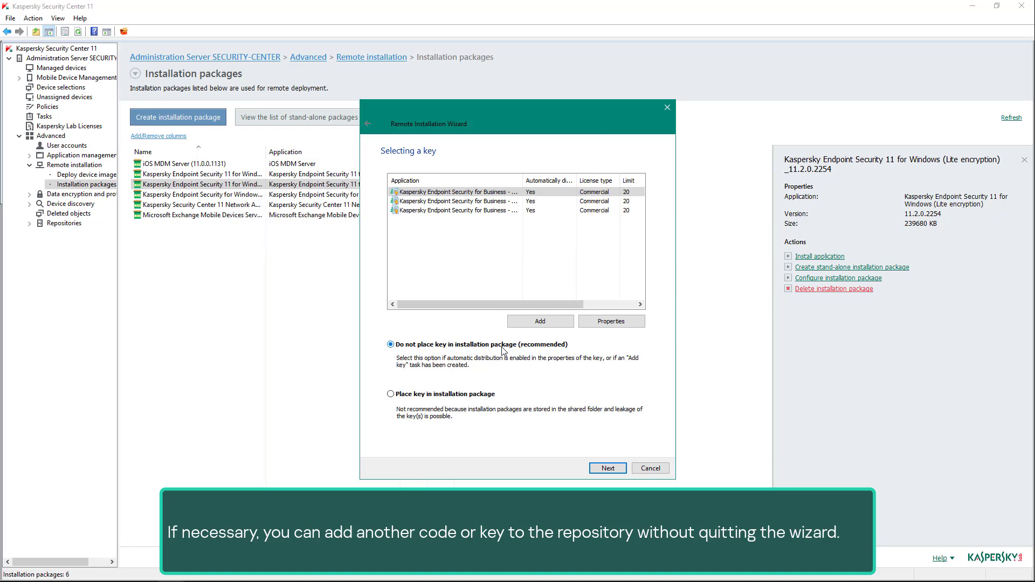
left_click(606, 468)
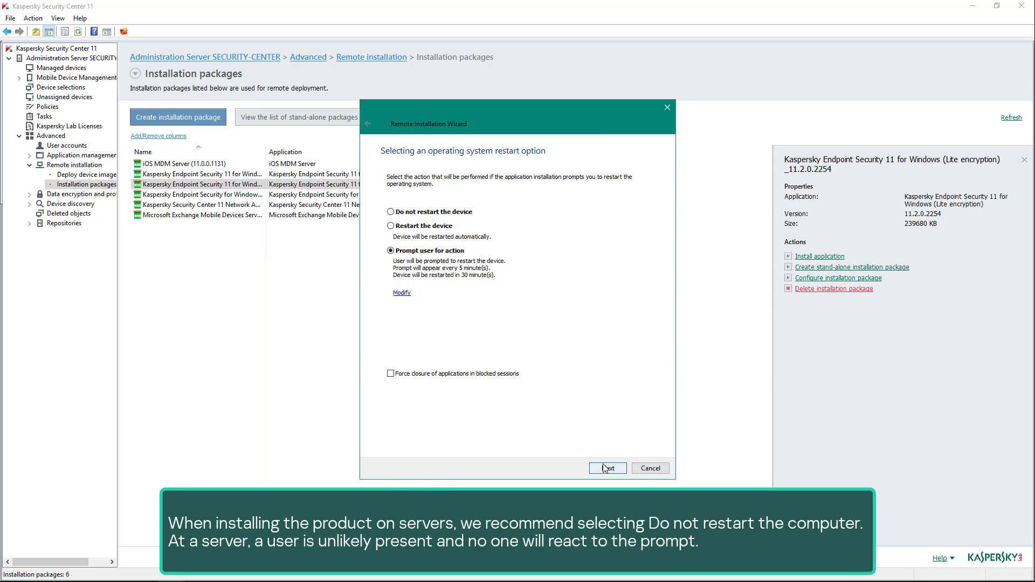
- Keep Prompt user for action as the restart behaviour and continue
left_click(606, 468)
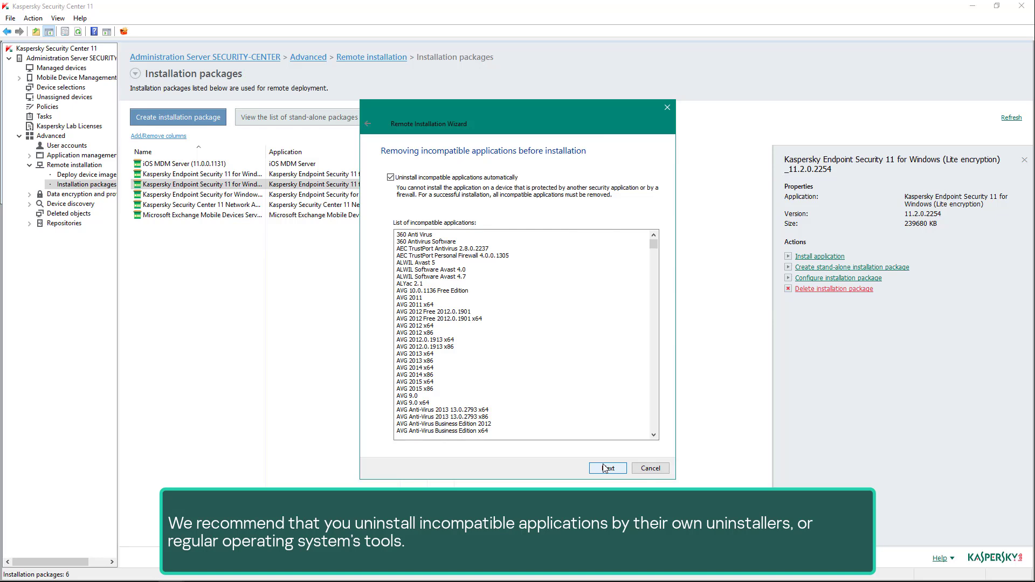
- Keep automatic removal of incompatible applications and select Account required (installation without Network Agent)
left_click(604, 468)
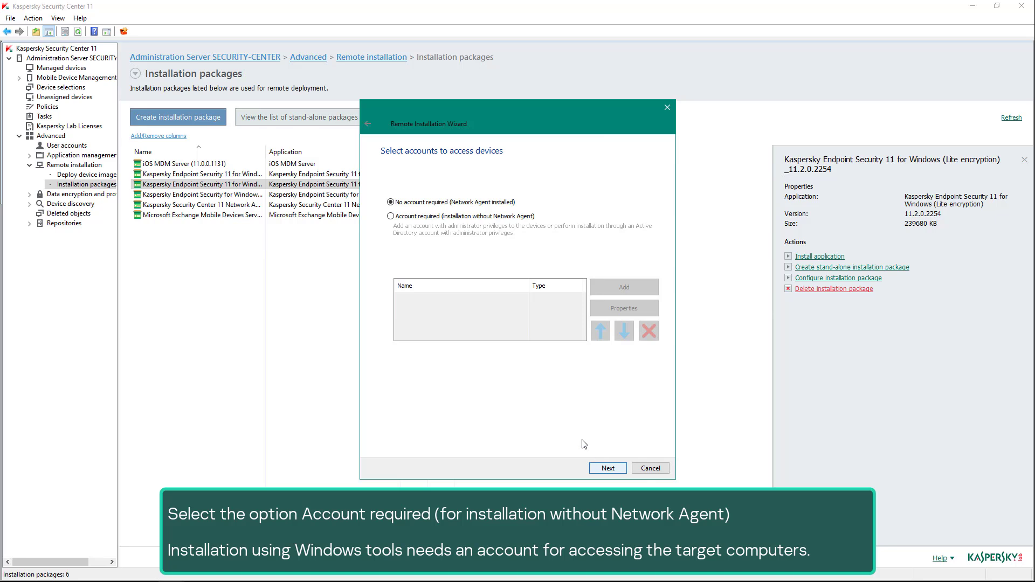
left_click(405, 216)
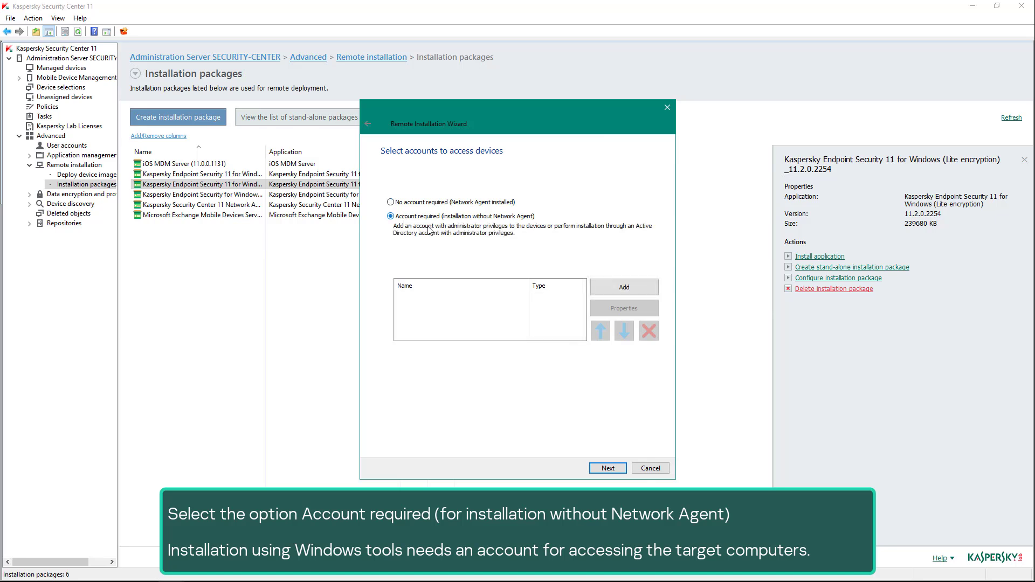
- Add the ABC domain administrator account with its password for device access
left_click(600, 289)
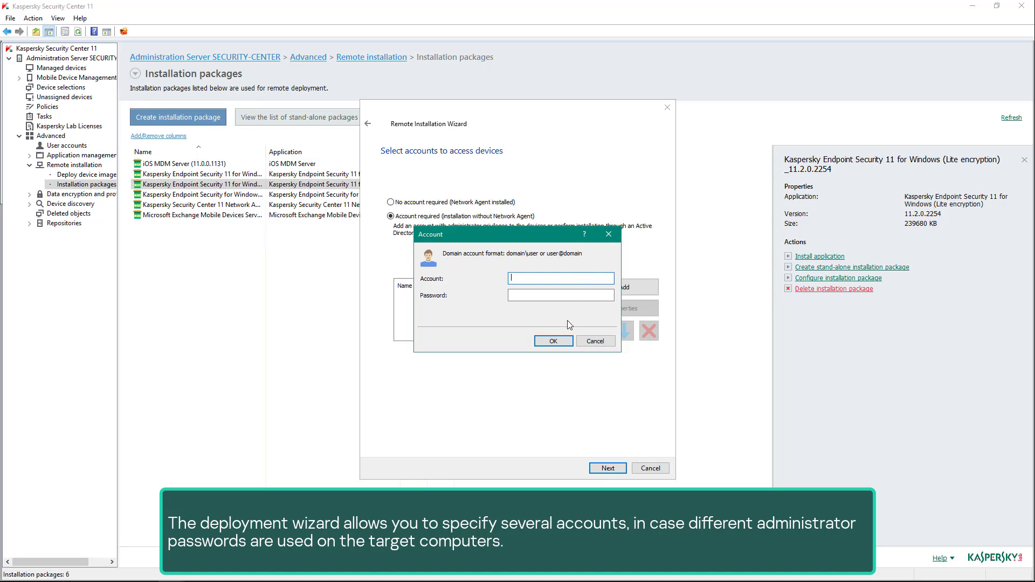
type("ABC\\admini")
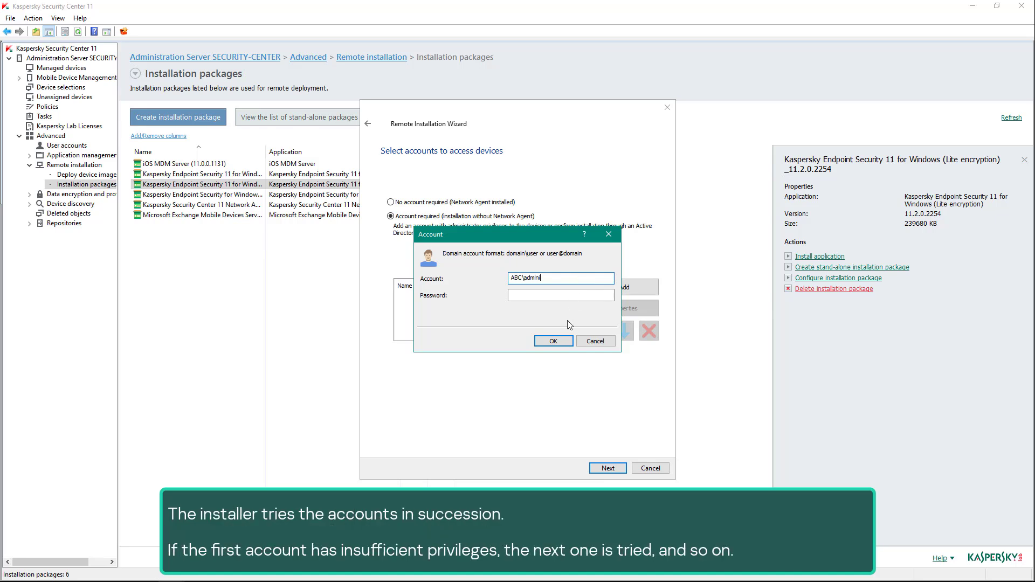
type("strator")
key("Tab")
type("•••••••")
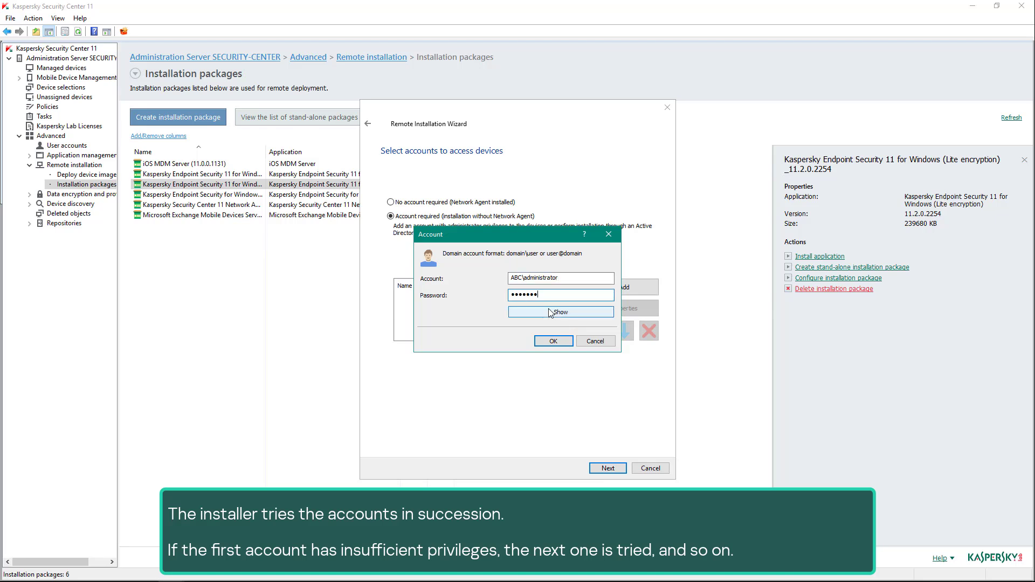
type("•••")
left_click(553, 341)
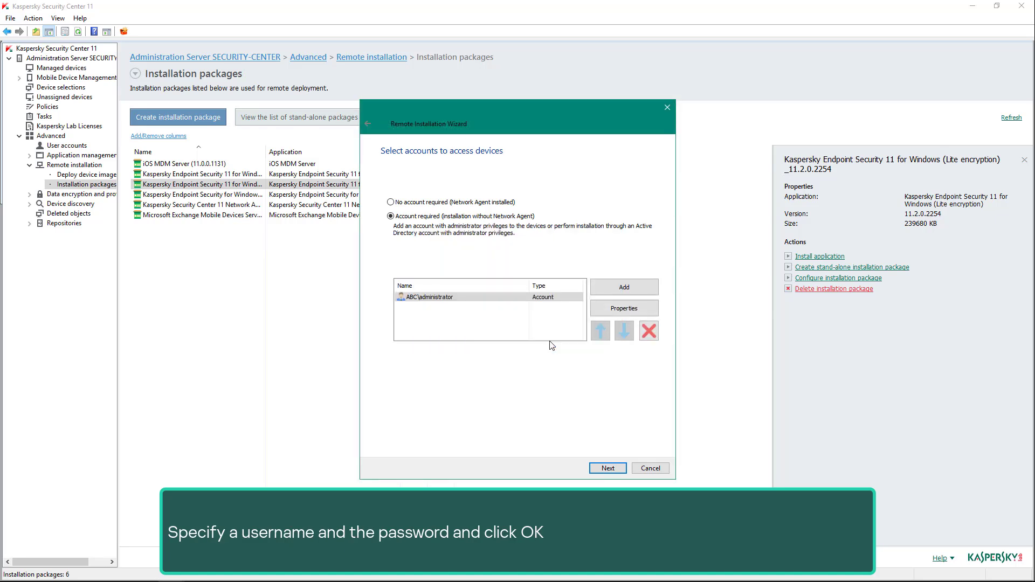
- Create and start the Kaspersky Endpoint Security deployment task, leaving the Starting installation checkbox cleared
left_click(610, 469)
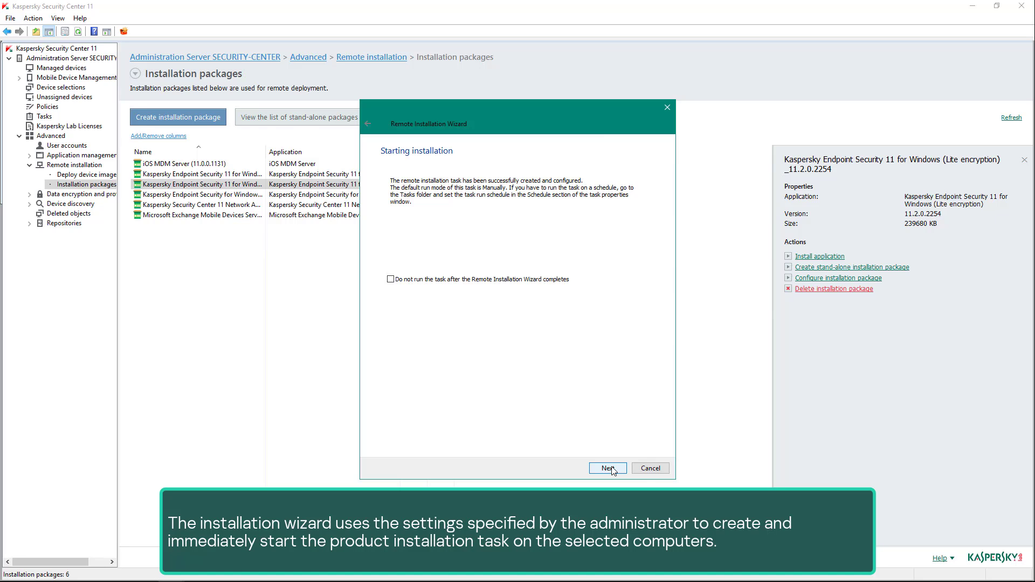
left_click(608, 468)
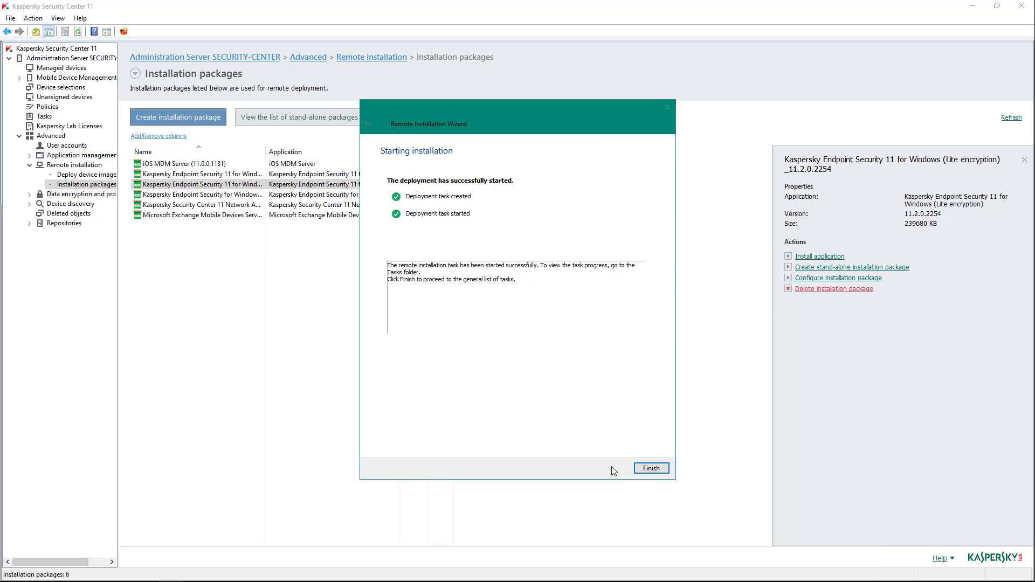
left_click(639, 470)
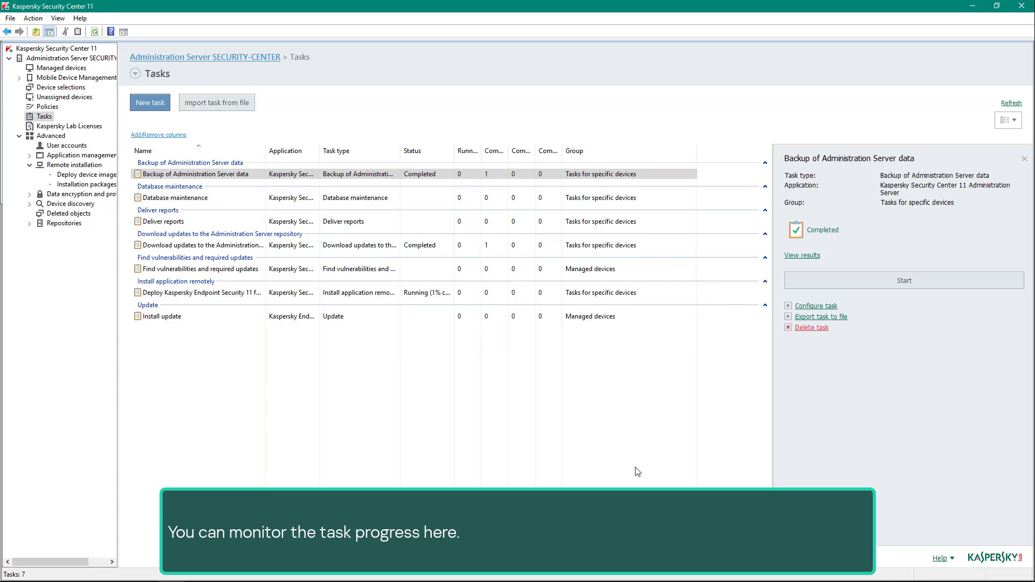
- Select the Deploy Kaspersky Endpoint Security task, postpone the device restart, and view its results
left_click(434, 294)
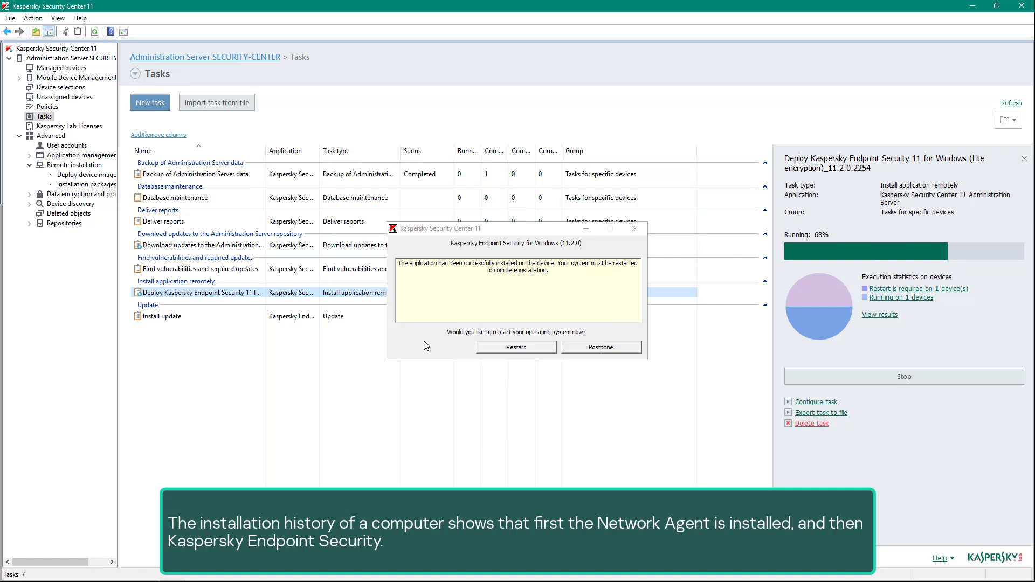
left_click(629, 347)
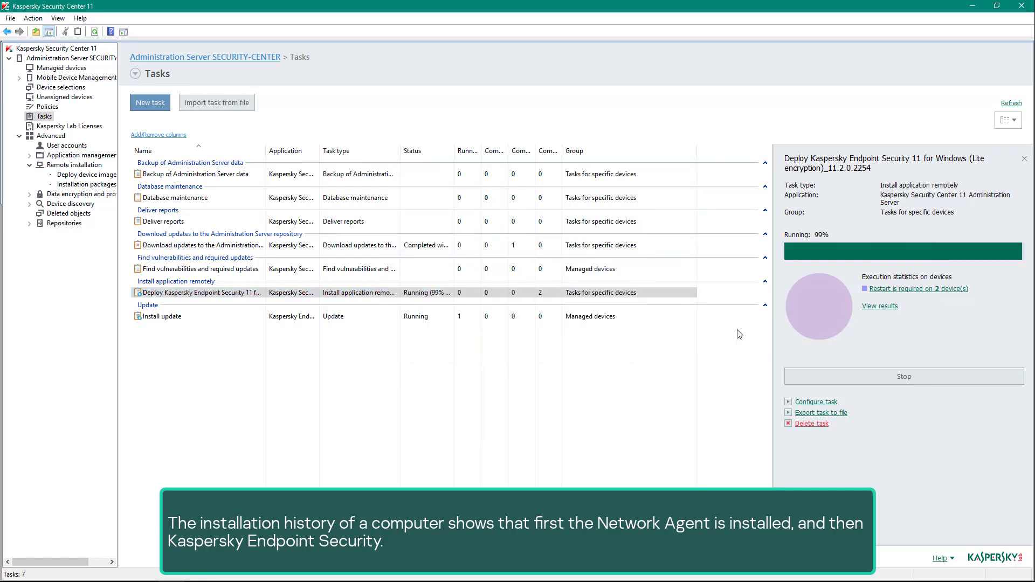
left_click(879, 293)
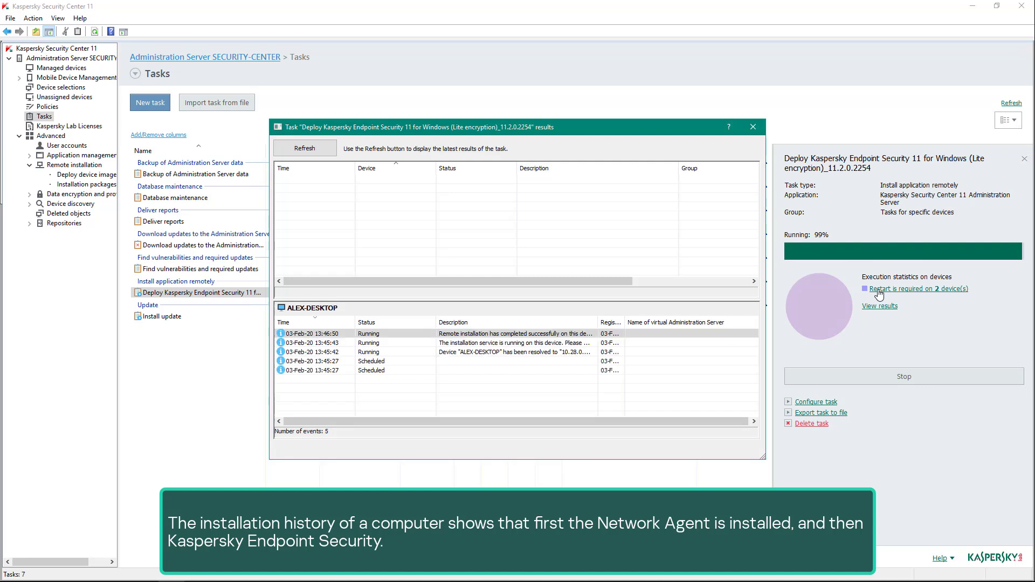